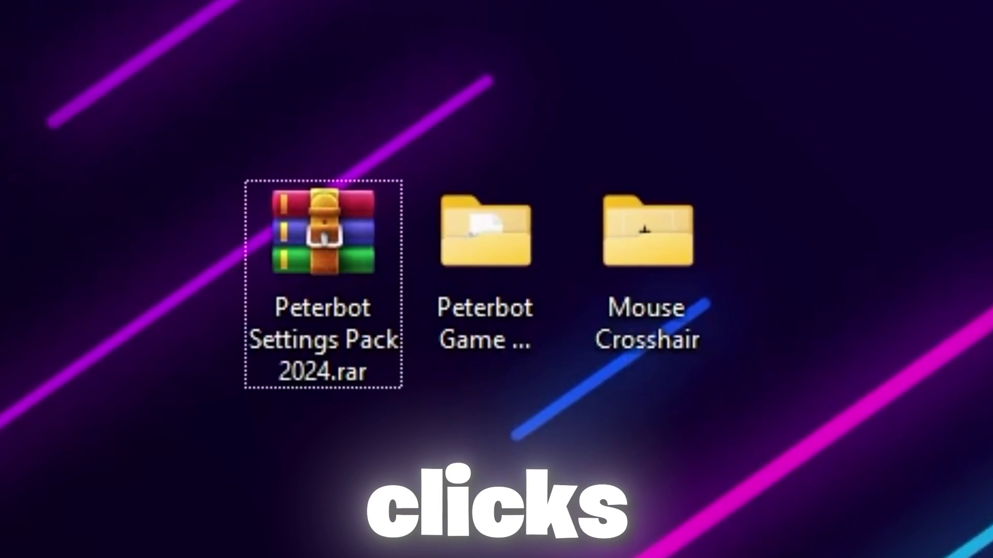
# - Open the Peterbot Game Settings folder from the desktop
pyautogui.moveTo(281, 195); pyautogui.dragTo(977, 444)
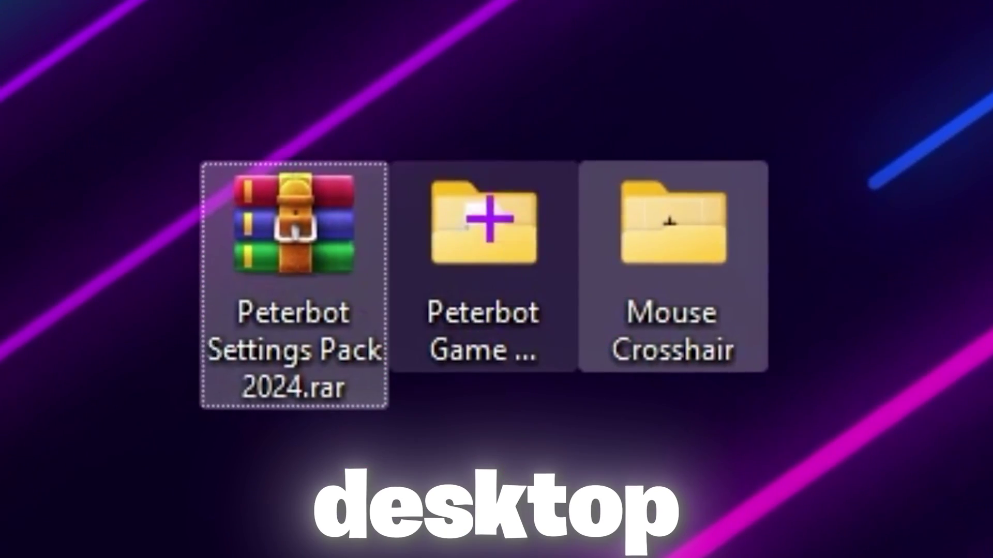
pyautogui.moveTo(501, 242)
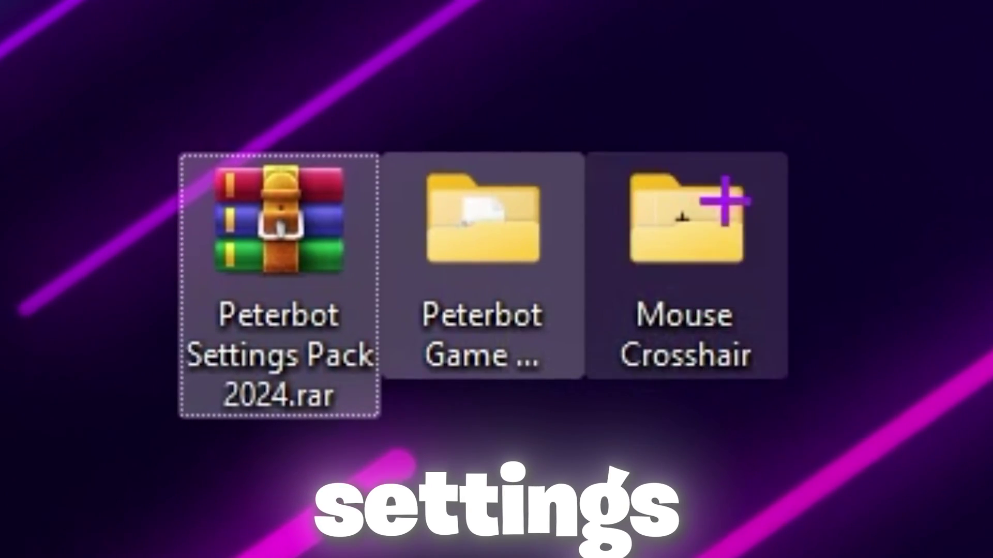
pyautogui.moveTo(639, 313)
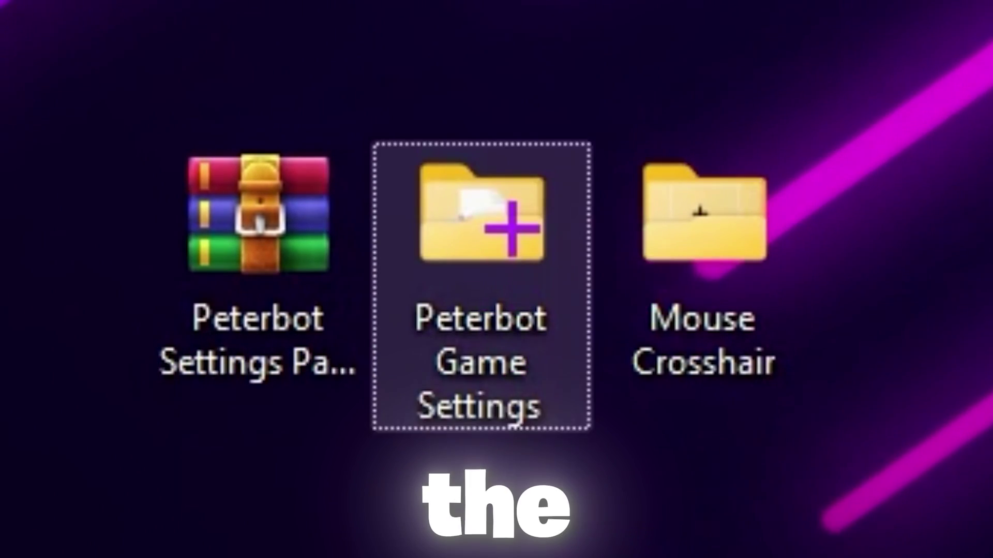
pyautogui.doubleClick(512, 233)
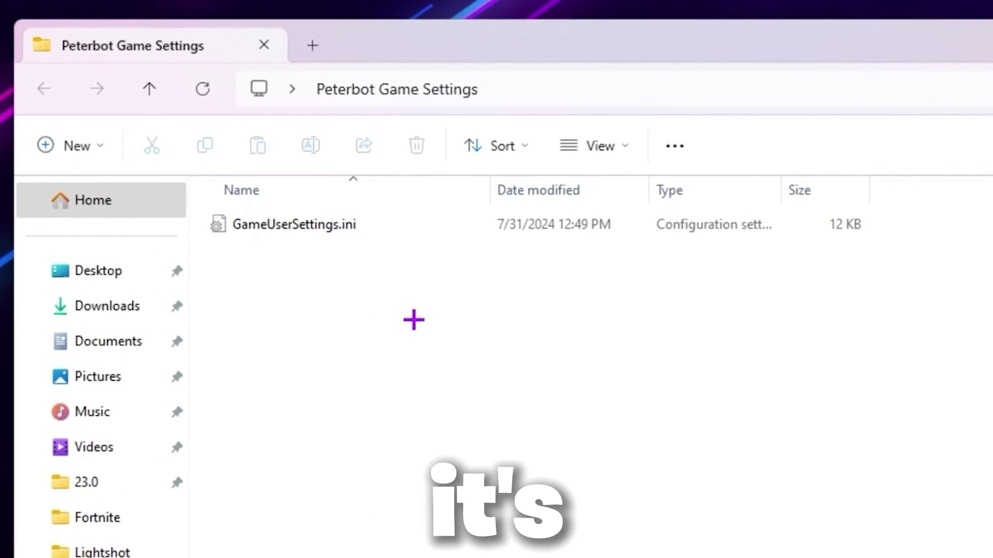
# - Copy GameUserSettings.ini from the Peterbot Game Settings folder
pyautogui.rightClick(253, 216)
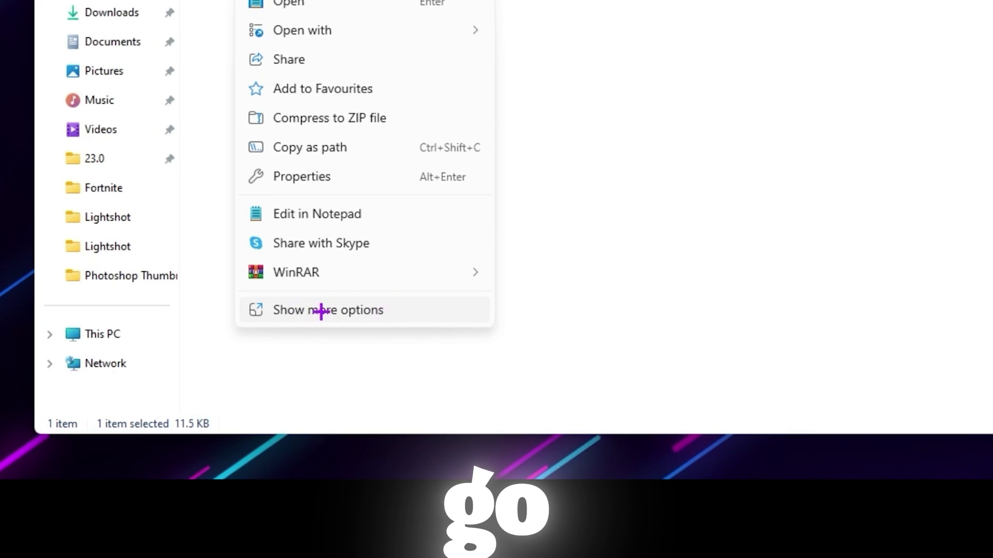
pyautogui.click(321, 311)
pyautogui.click(297, 275)
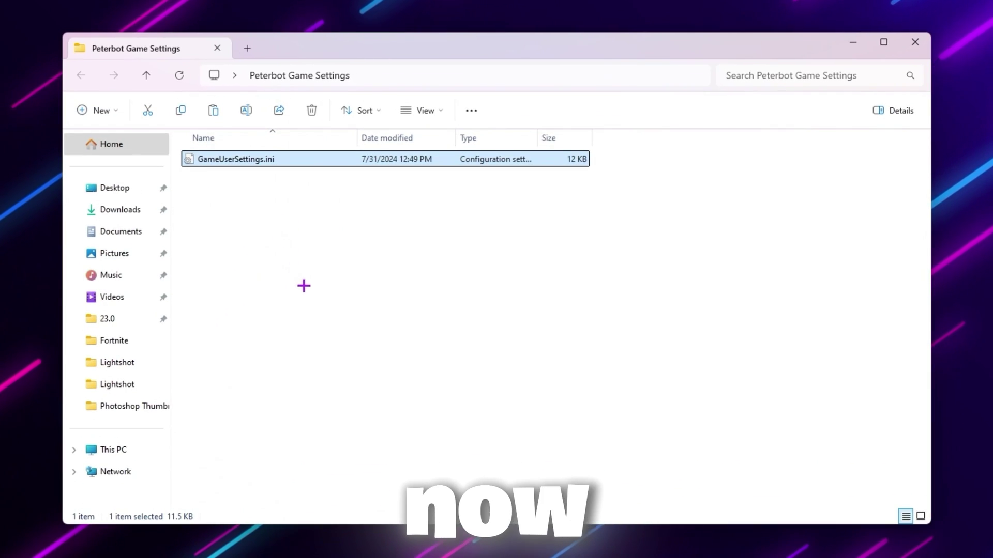
# - Use %localappdata% to reach FortniteGame\Saved\Config\WindowsClient in a new Explorer window
pyautogui.press('super+r')
pyautogui.moveTo(48, 465); pyautogui.dragTo(532, 206)
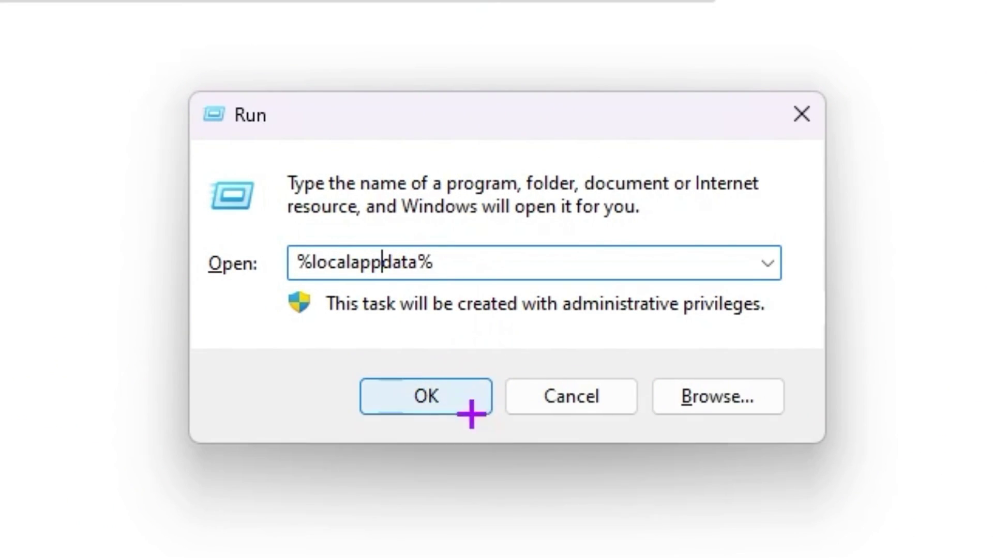
pyautogui.click(427, 411)
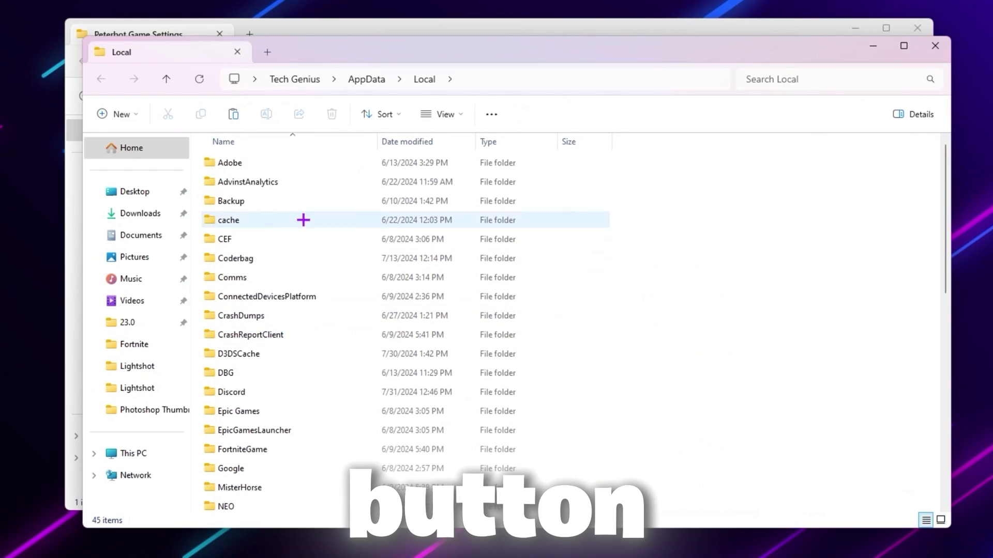
pyautogui.doubleClick(243, 448)
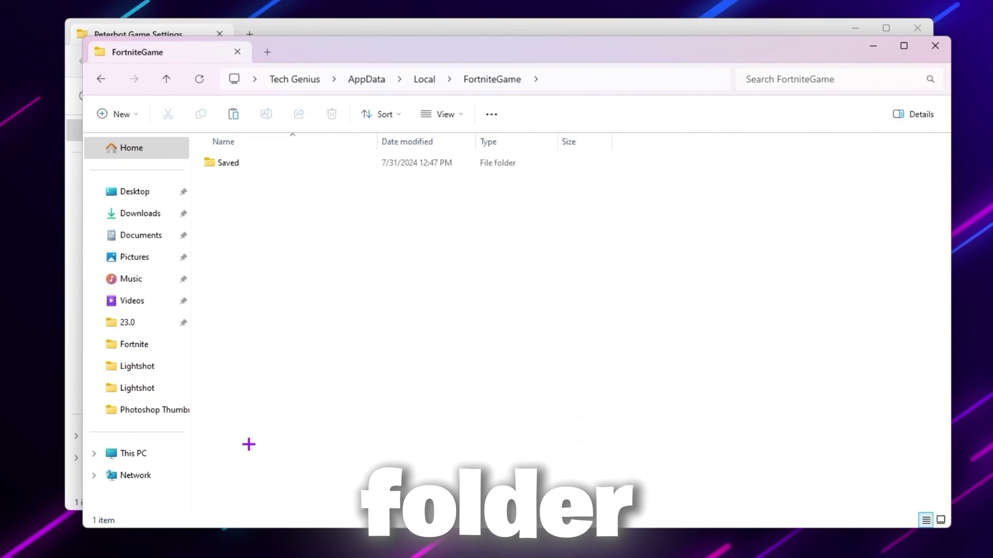
pyautogui.doubleClick(254, 164)
pyautogui.doubleClick(262, 182)
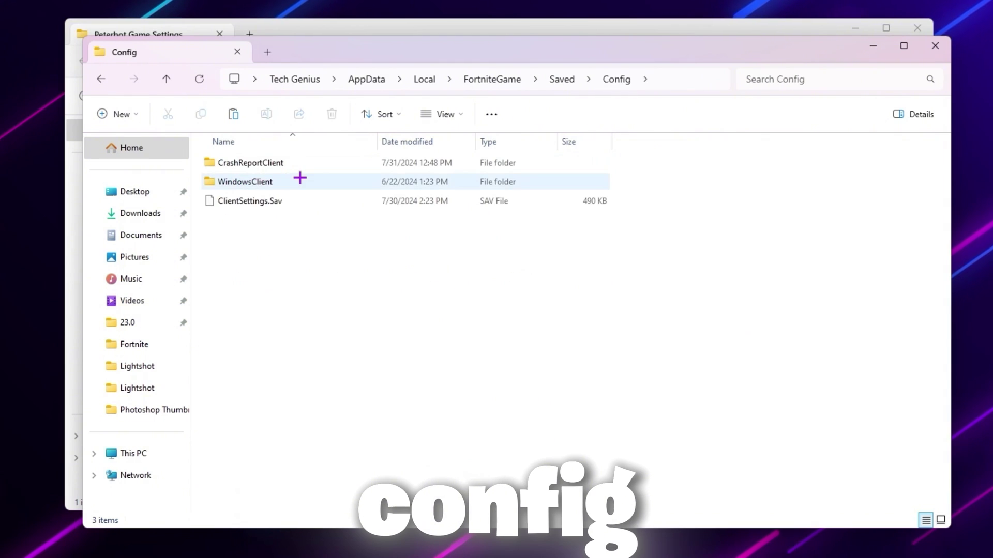
pyautogui.doubleClick(268, 182)
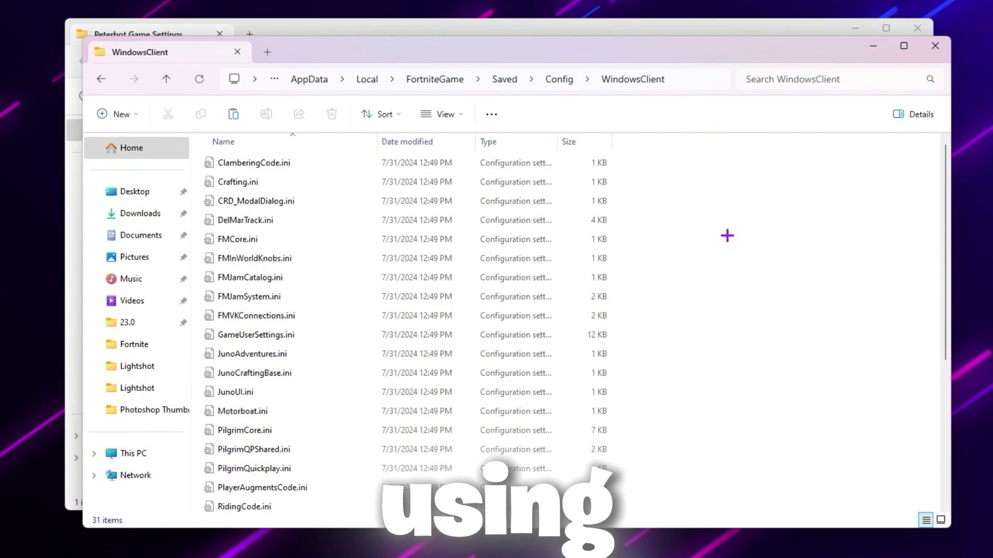
# - Paste the copied GameUserSettings.ini into WindowsClient, replacing the existing file
pyautogui.rightClick(691, 213)
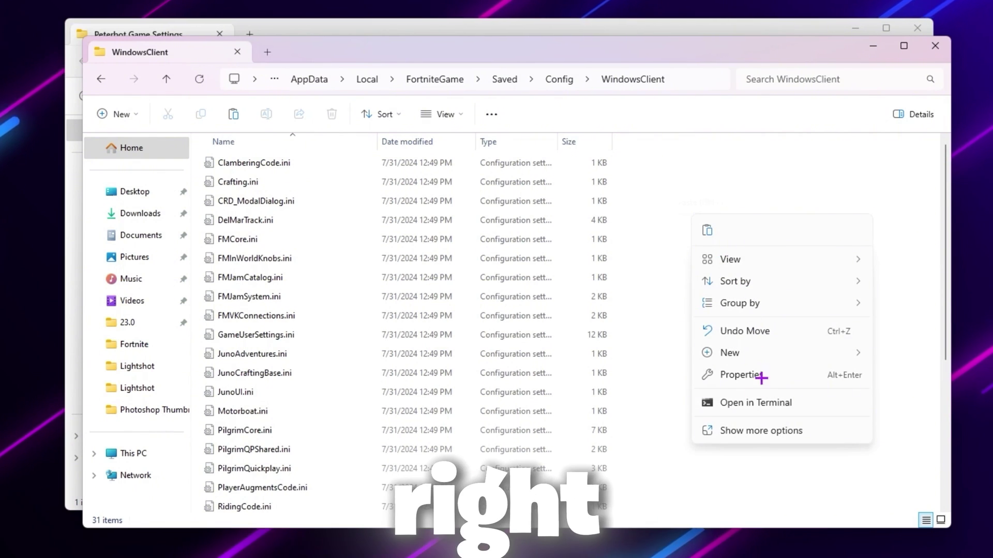
pyautogui.click(749, 430)
pyautogui.click(729, 309)
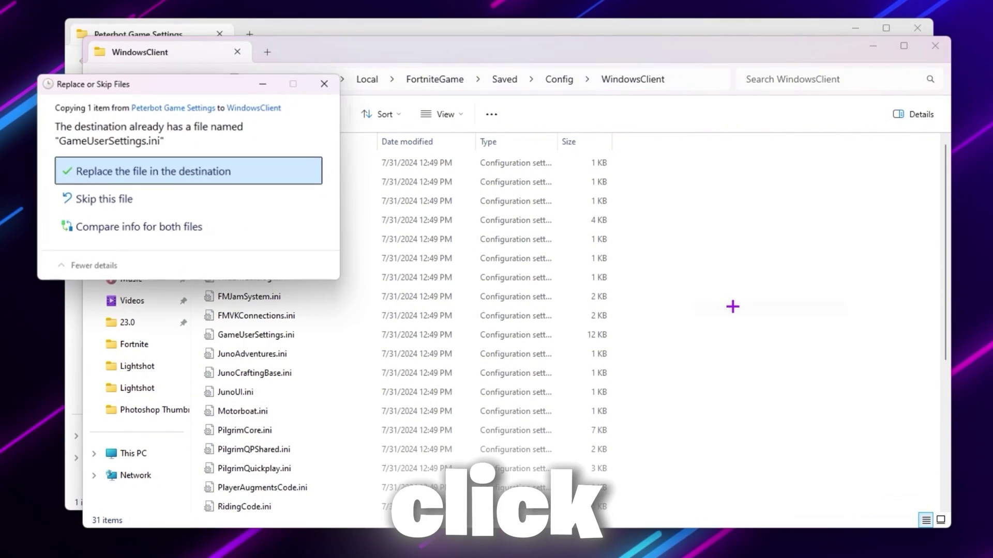
pyautogui.click(150, 169)
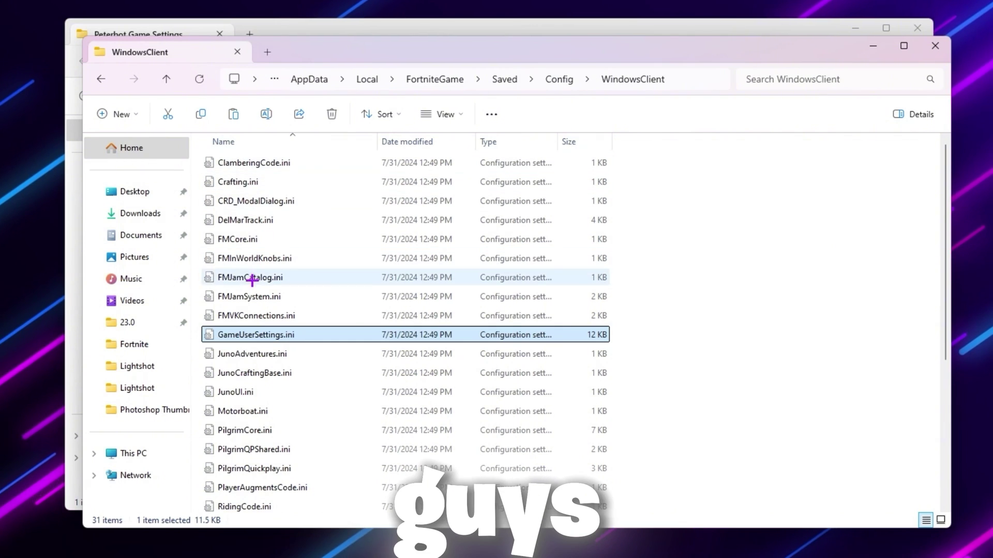
# - Open the new GameUserSettings.ini in Notepad for editing
pyautogui.rightClick(243, 333)
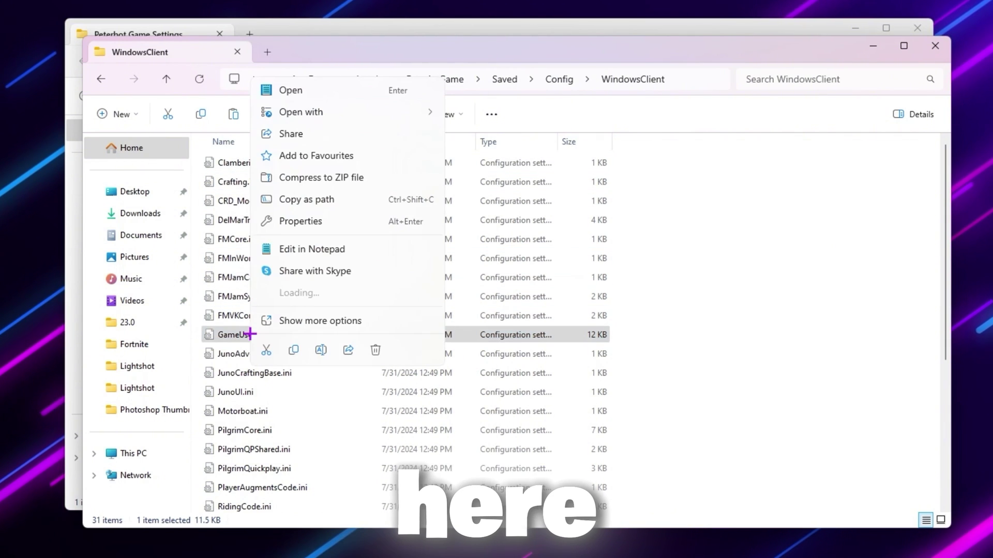
pyautogui.click(295, 321)
pyautogui.click(301, 26)
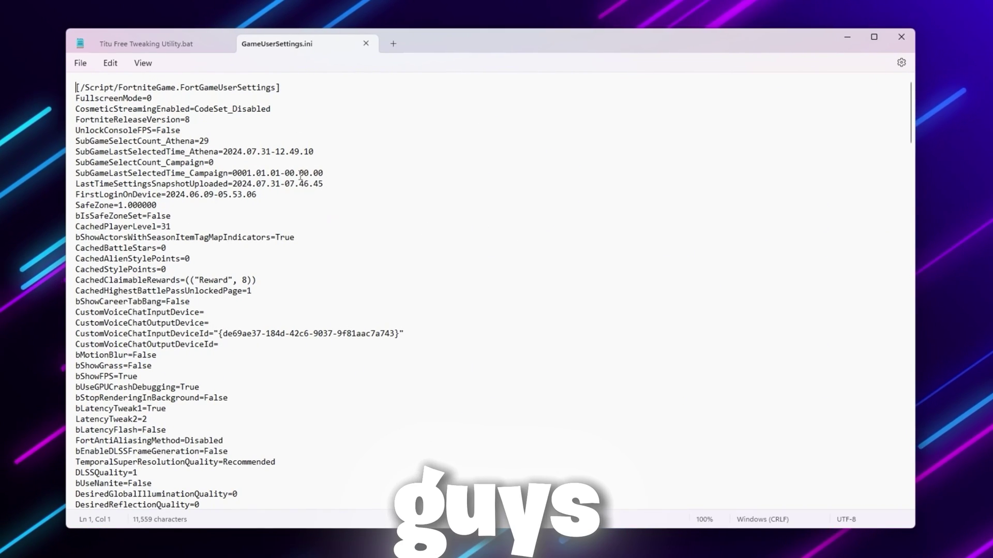
pyautogui.scroll(-4, 234, 259)
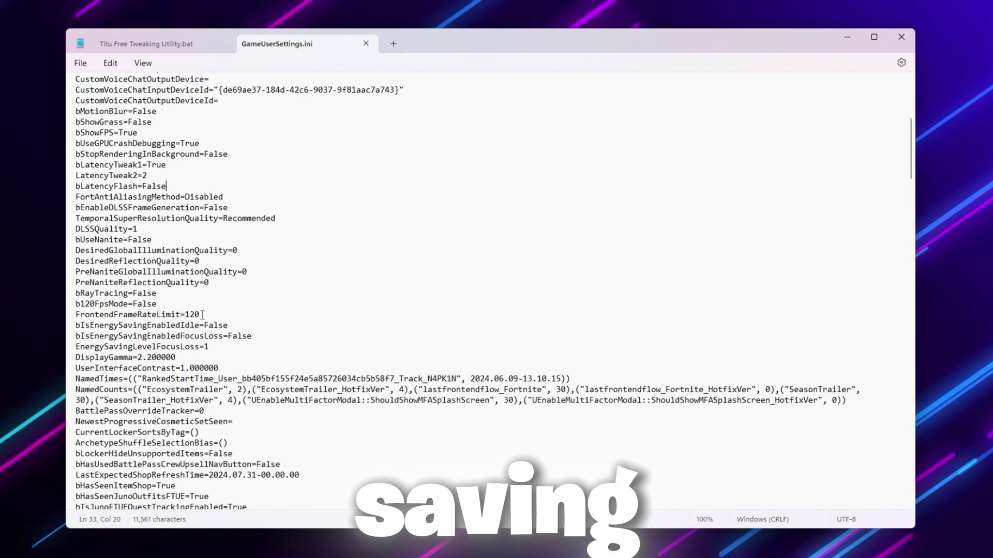
pyautogui.scroll(-15, 203, 335)
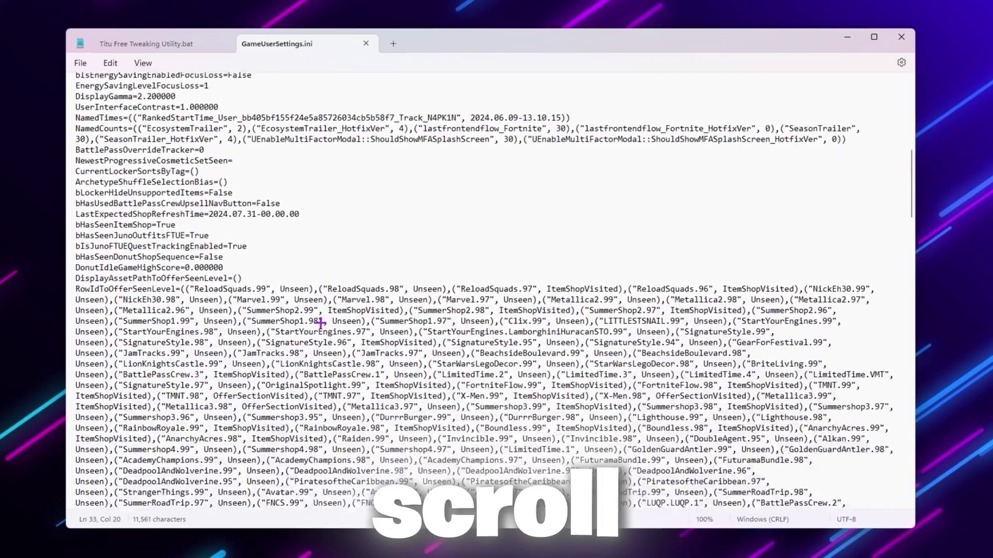
pyautogui.scroll(-15, 320, 325)
pyautogui.scroll(-10, 316, 328)
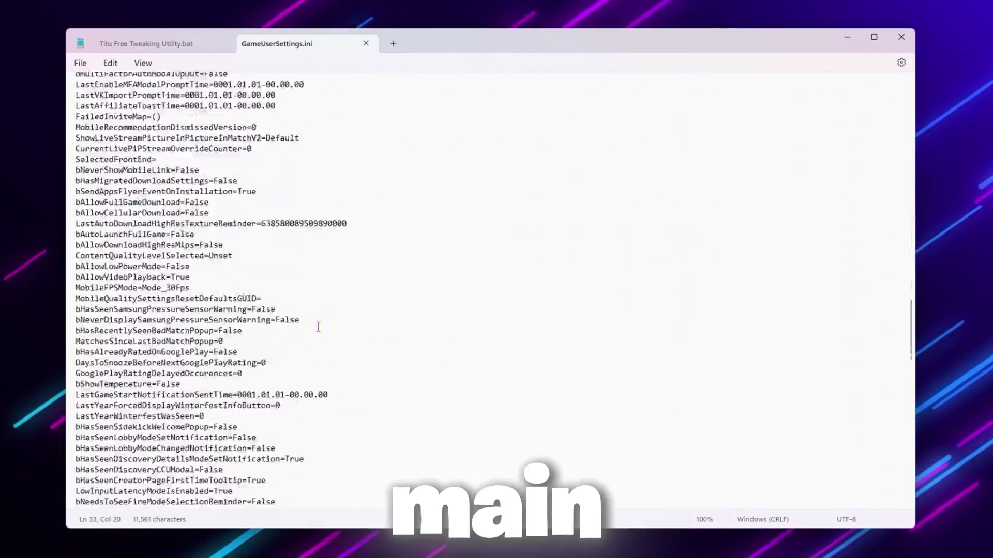
pyautogui.scroll(-5, 316, 329)
pyautogui.scroll(1, 316, 330)
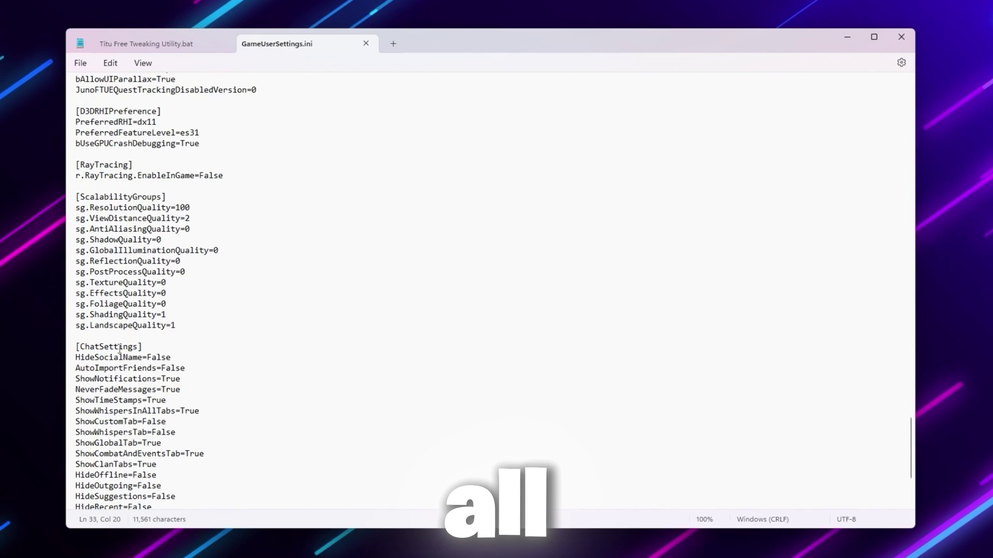
# - Save the edited GameUserSettings.ini, close Notepad, and open the desktop's Mouse Crosshair folder
pyautogui.click(80, 62)
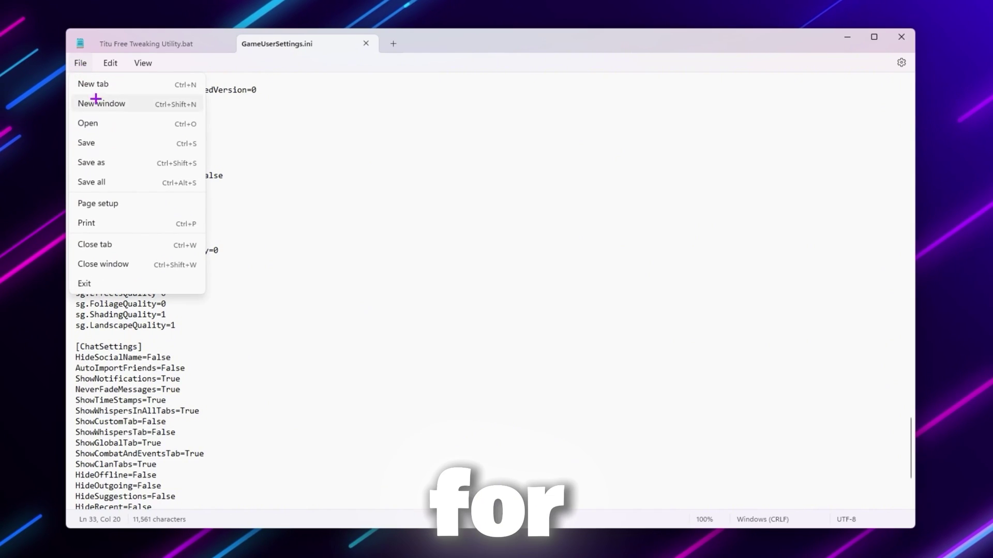
pyautogui.click(116, 146)
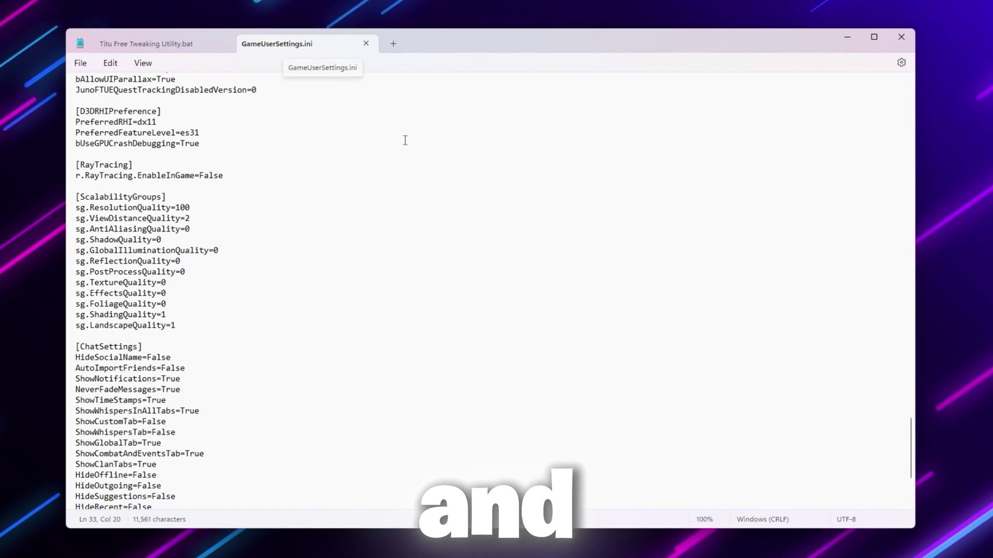
pyautogui.click(900, 42)
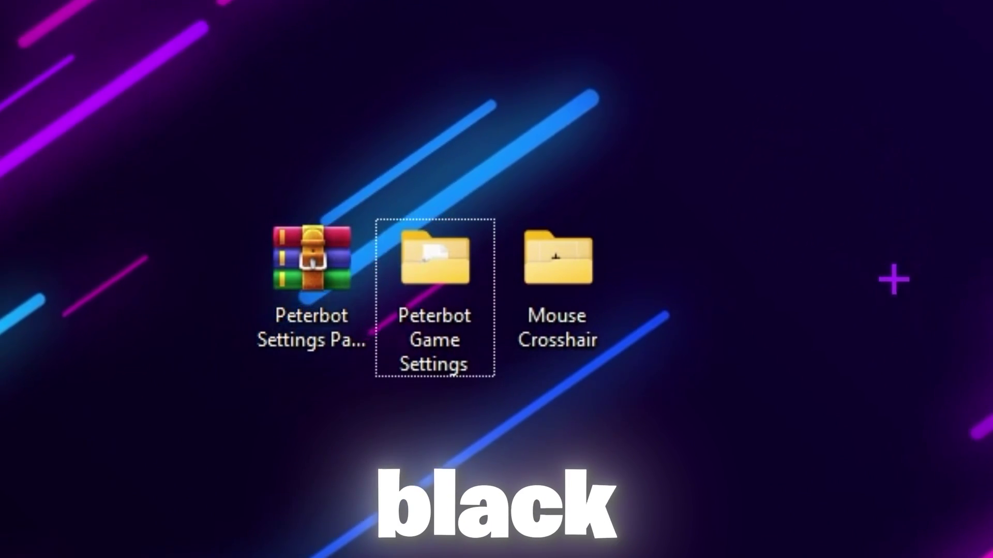
pyautogui.click(571, 262)
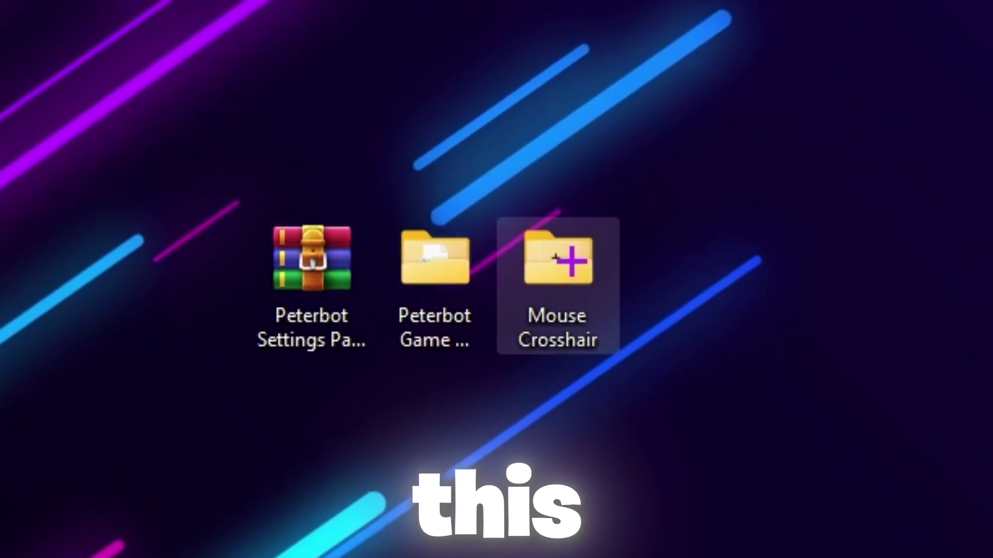
pyautogui.doubleClick(571, 262)
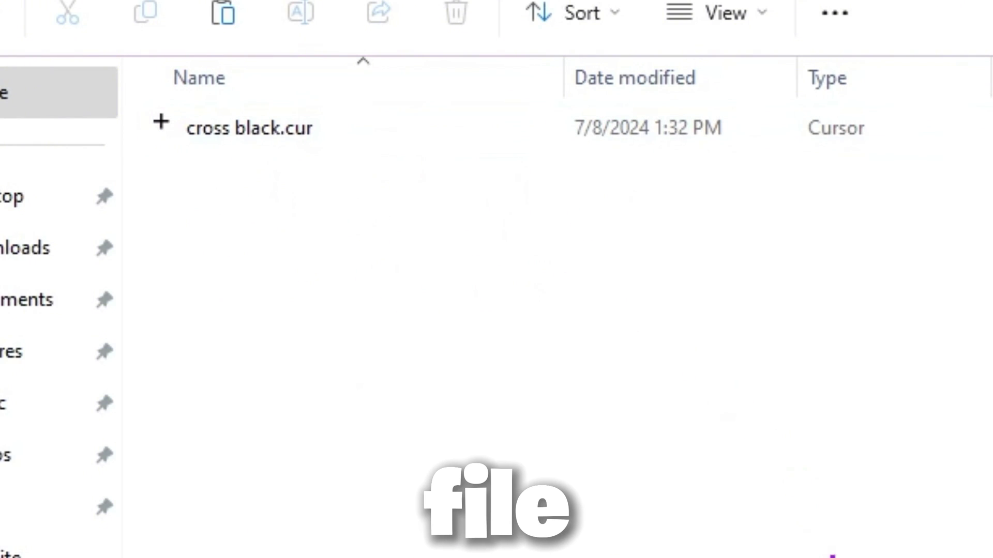
# - Search 'mouse pointer style', go to the Mouse page, and open Mouse Properties centred on screen
pyautogui.click(382, 540)
pyautogui.write('mouse pointer style')
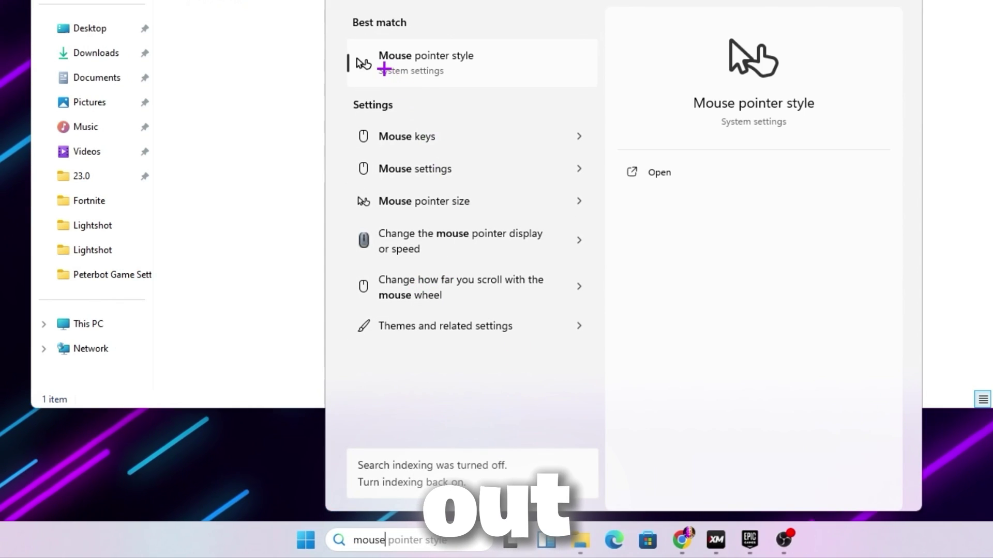
pyautogui.click(450, 60)
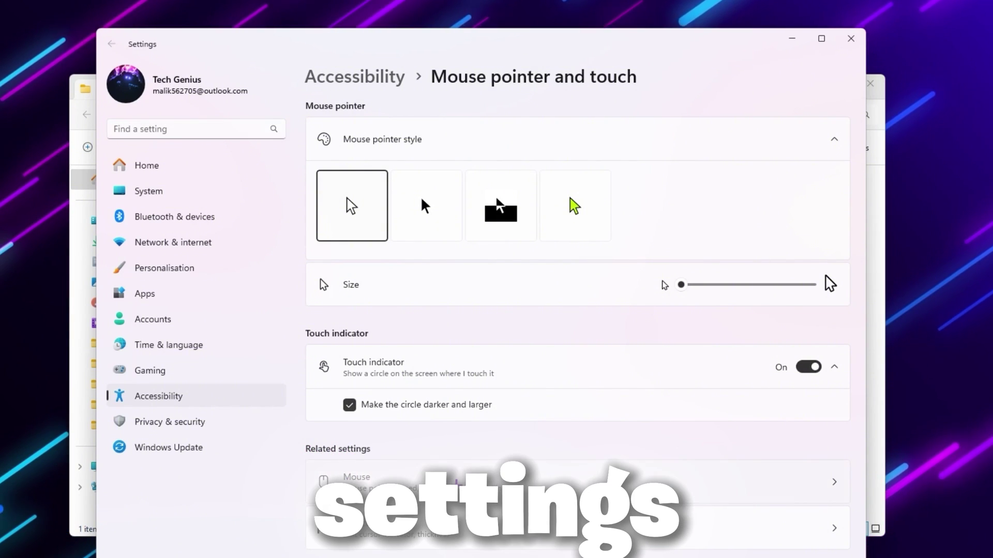
pyautogui.click(425, 485)
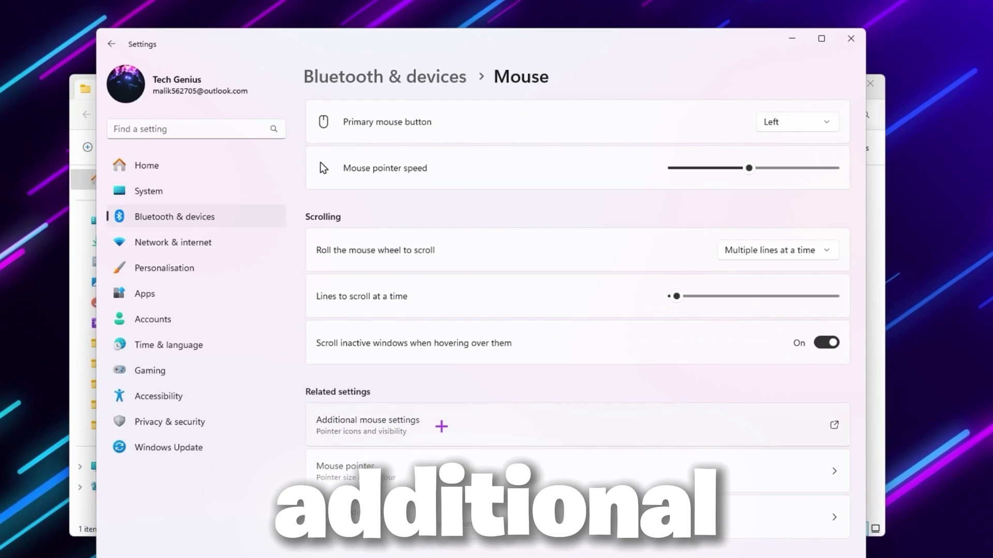
pyautogui.click(458, 425)
pyautogui.moveTo(91, 51); pyautogui.dragTo(498, 148)
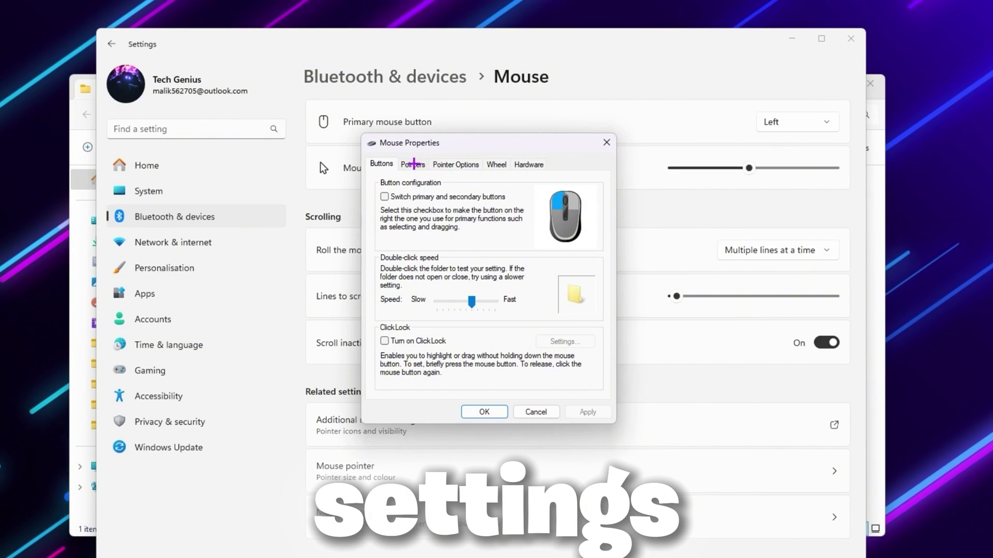
# - Browse for a Normal Select pointer and move cross black.cur into the Cursors folder
pyautogui.click(413, 164)
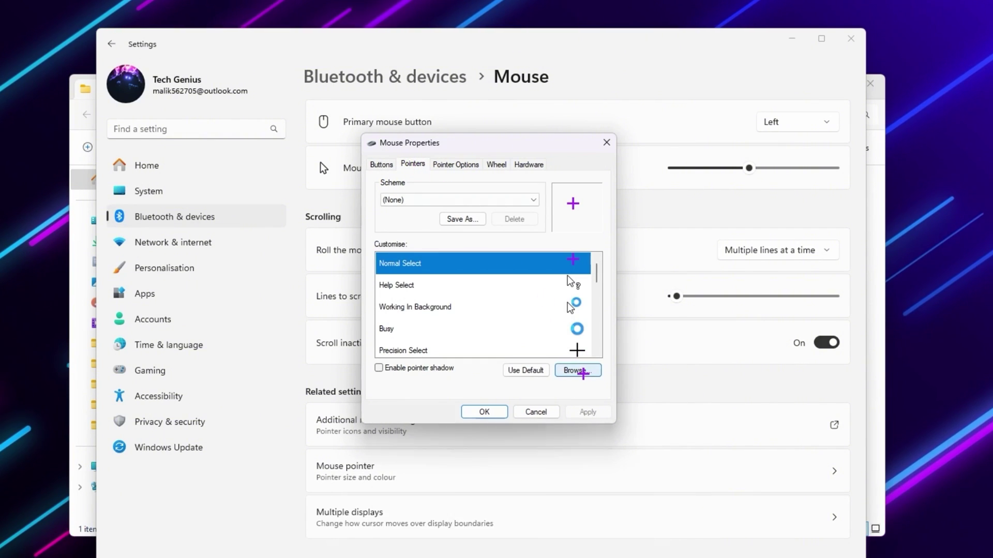
pyautogui.click(580, 371)
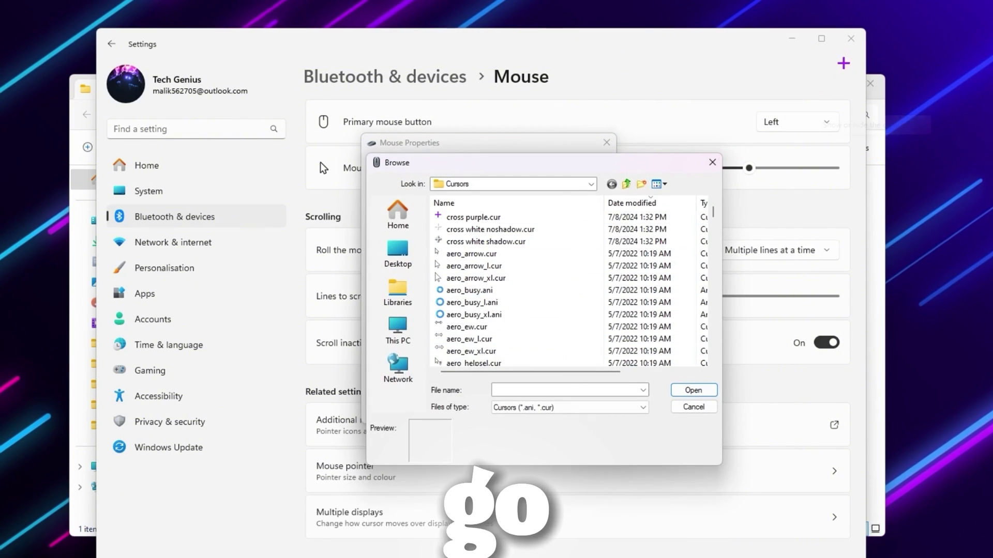
pyautogui.click(850, 38)
pyautogui.moveTo(218, 193); pyautogui.dragTo(580, 259)
pyautogui.click(467, 267)
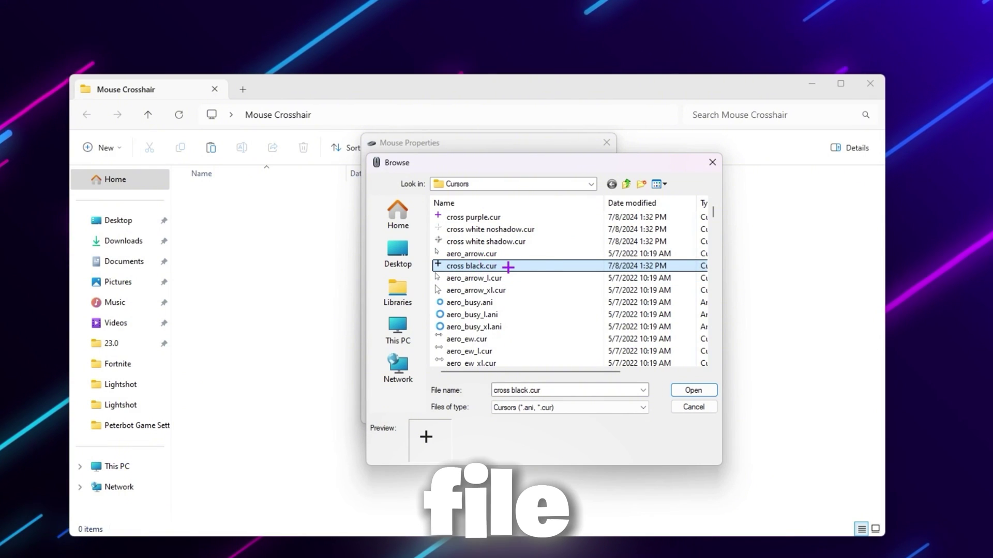
# - Apply cross black.cur as Normal Select, confirm with OK, and close the Mouse Crosshair folder
pyautogui.click(693, 390)
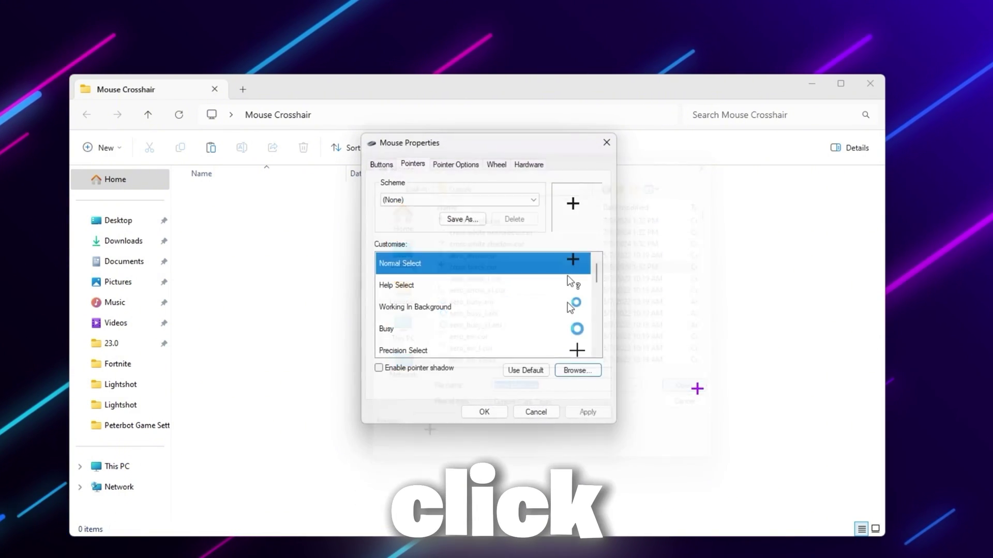
pyautogui.click(585, 412)
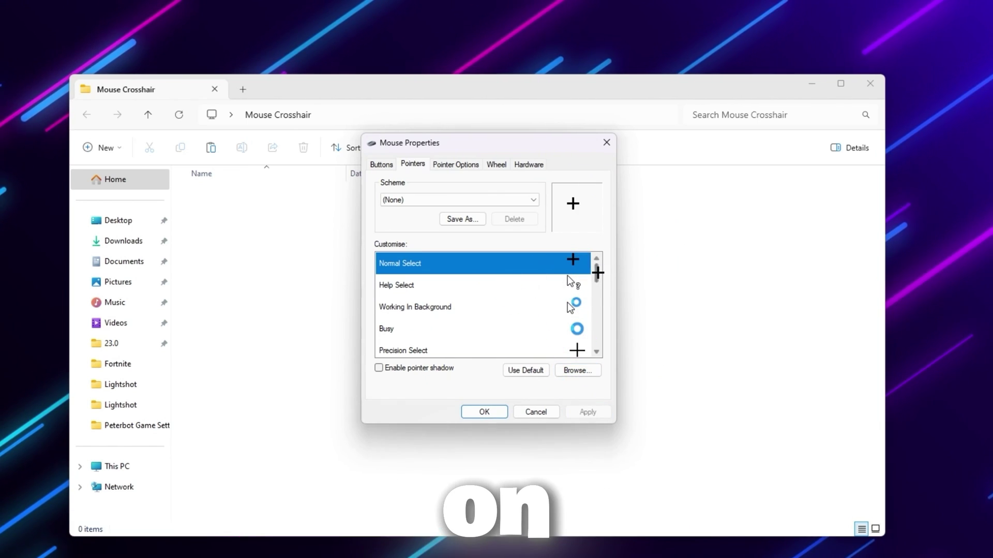
pyautogui.click(485, 412)
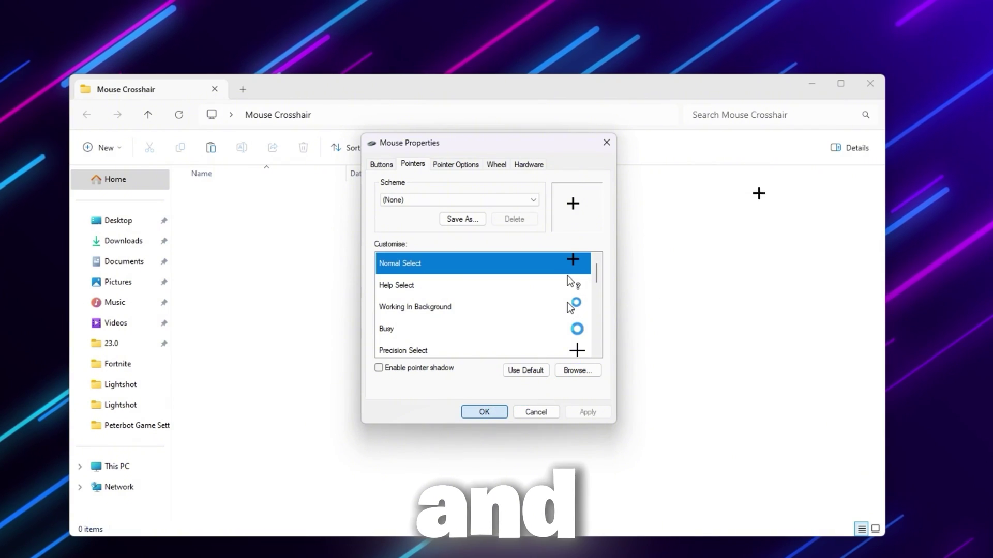
pyautogui.click(862, 89)
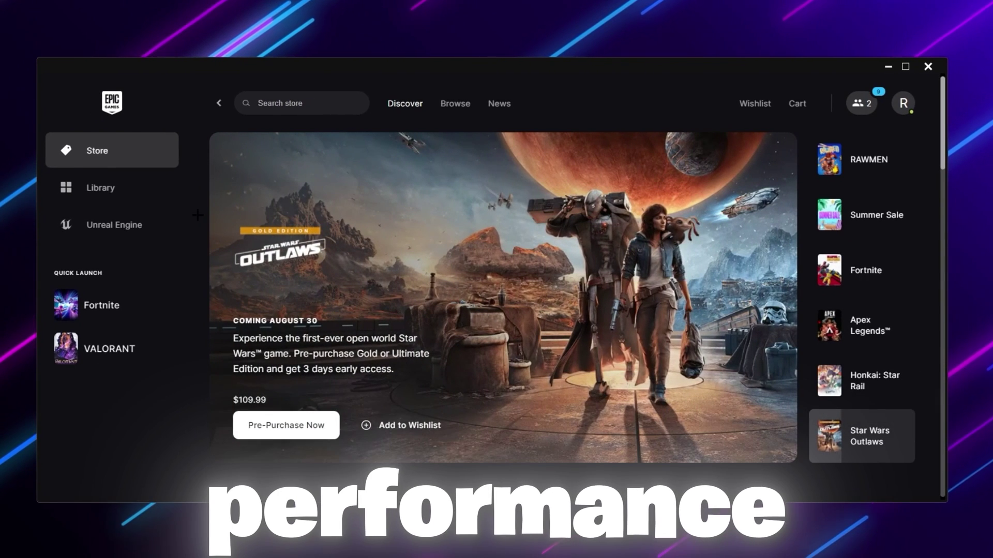
# - Verify Fortnite's launch arguments -LANPLAY -NOSPLASH -USEALLAVALIABLECORES in launcher Settings, then close it
pyautogui.click(903, 104)
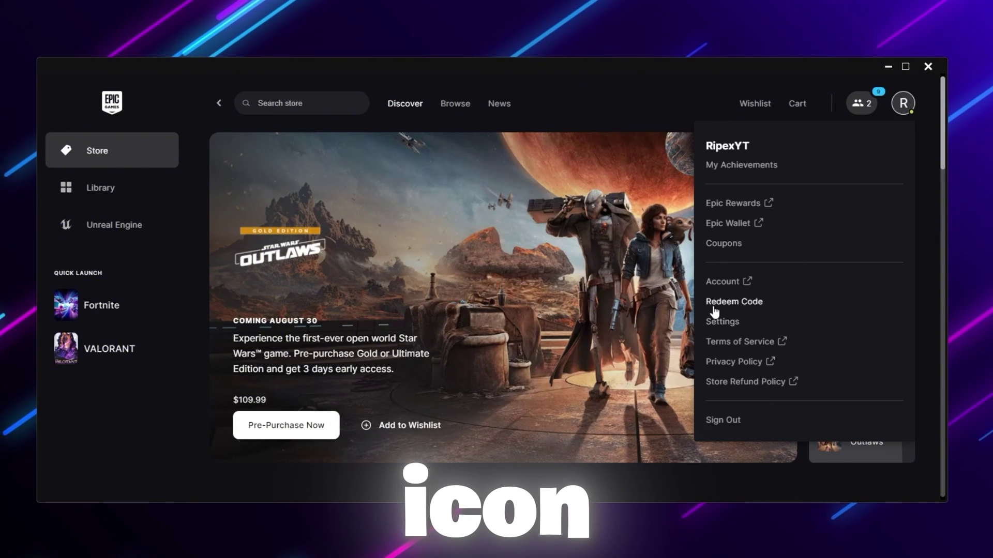
pyautogui.click(720, 322)
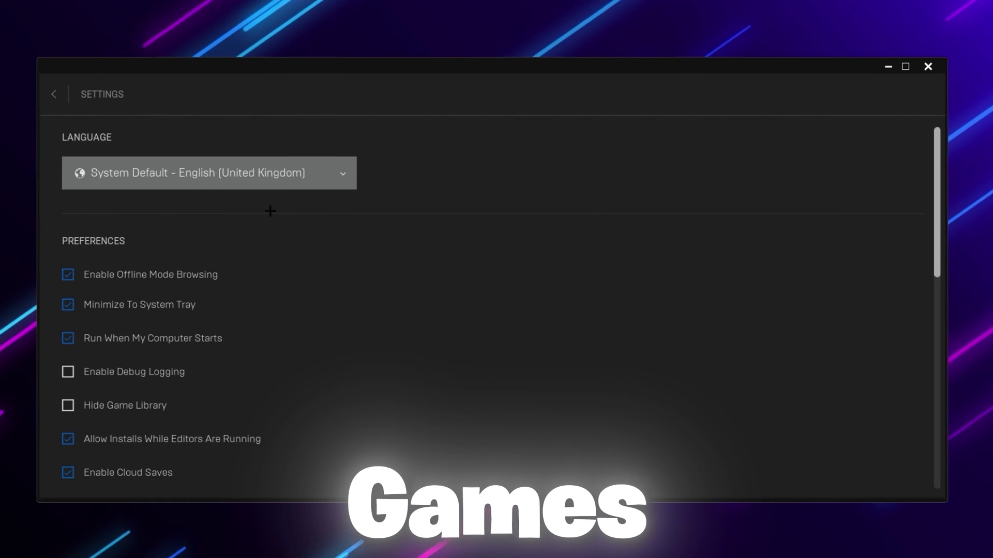
pyautogui.scroll(-4, 354, 259)
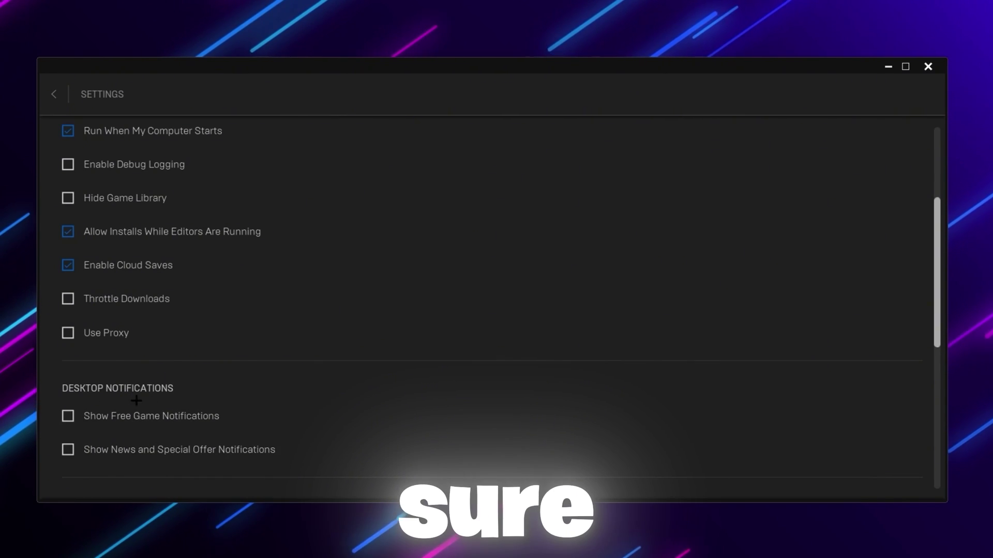
pyautogui.scroll(-6, 317, 308)
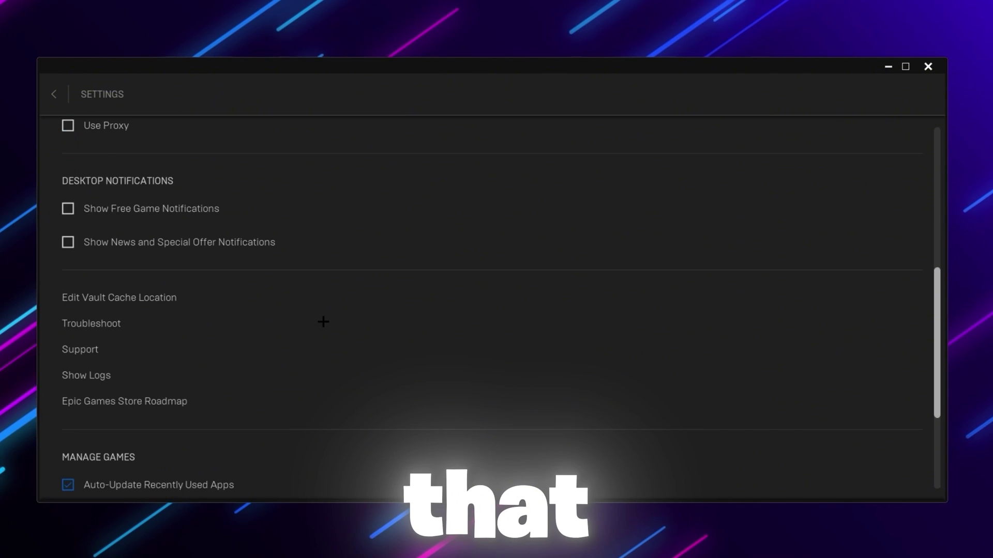
pyautogui.scroll(-3, 327, 321)
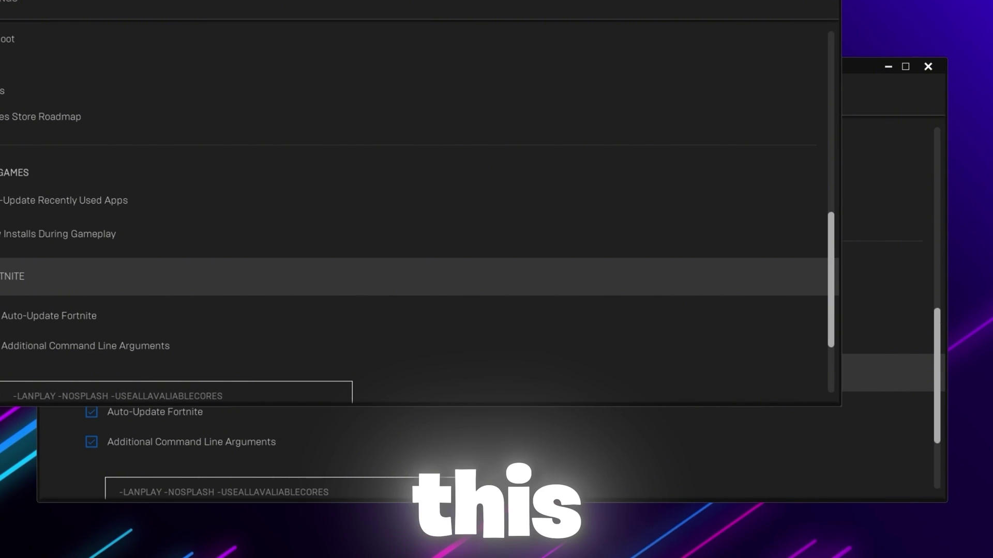
pyautogui.scroll(-1, 161, 412)
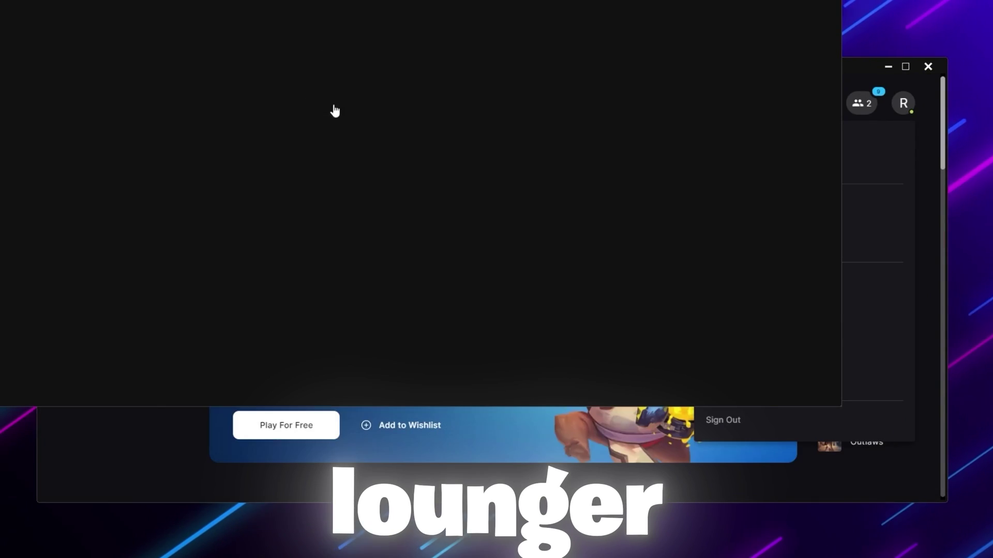
pyautogui.click(927, 66)
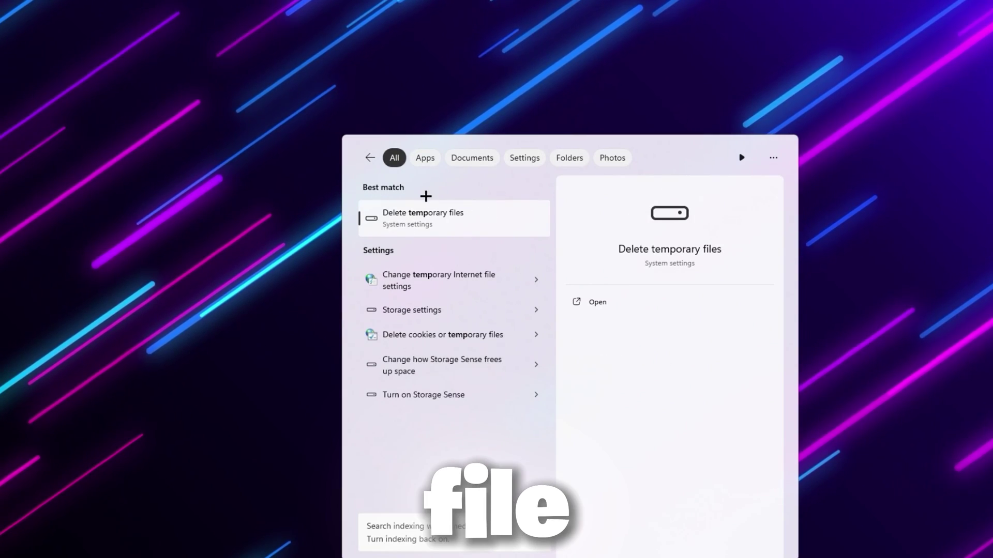
# - Remove the 180 MB of checked temporary files, leaving Downloads unchecked
pyautogui.click(417, 213)
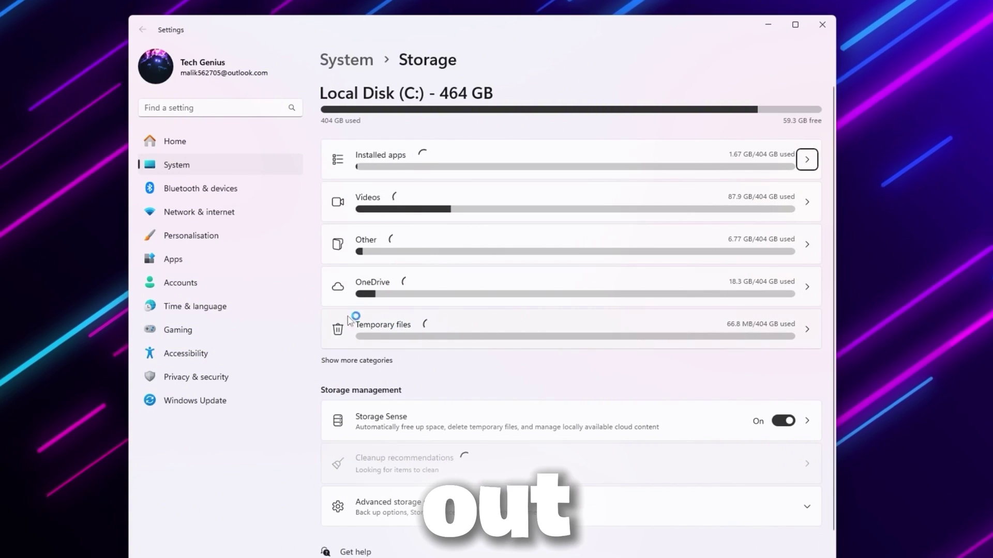
pyautogui.click(692, 337)
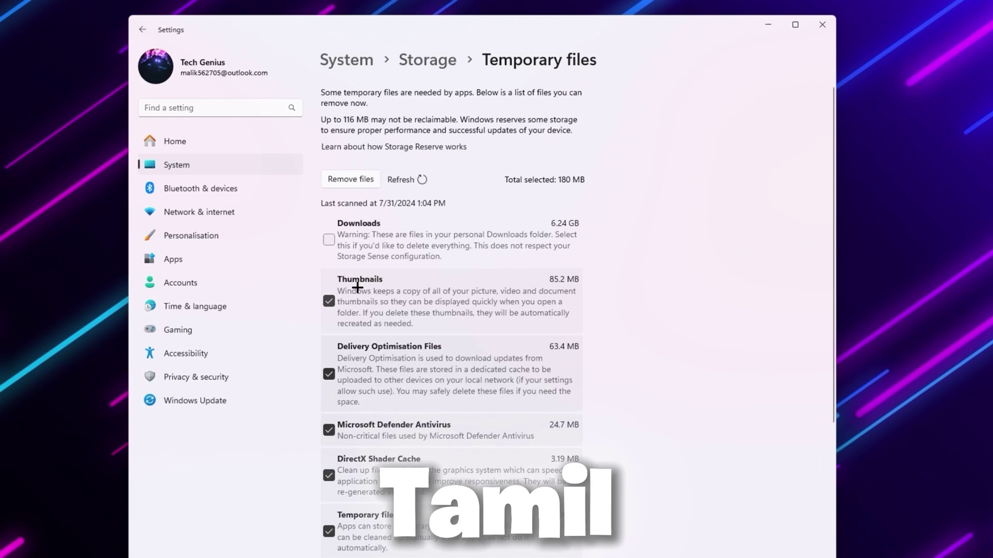
pyautogui.scroll(-3, 444, 341)
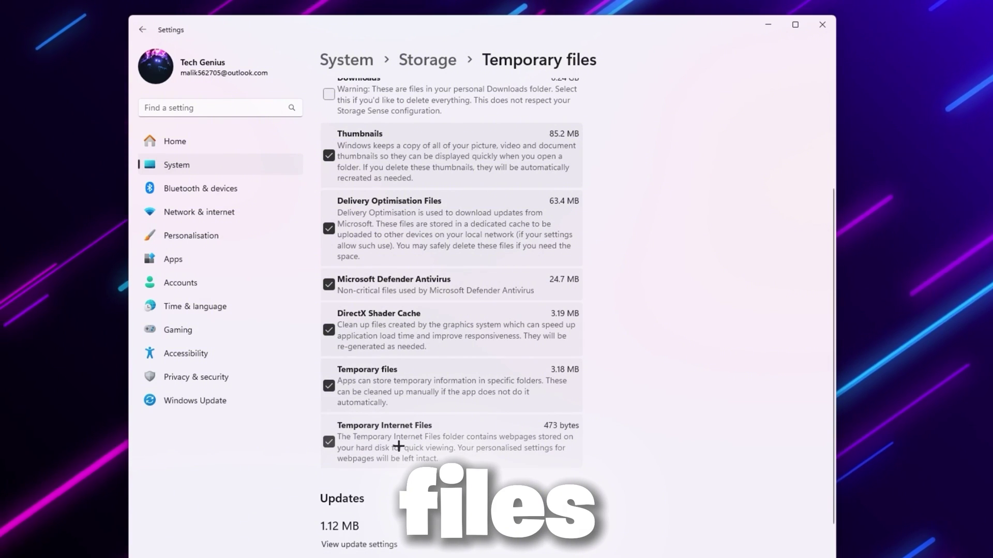
pyautogui.scroll(3, 398, 446)
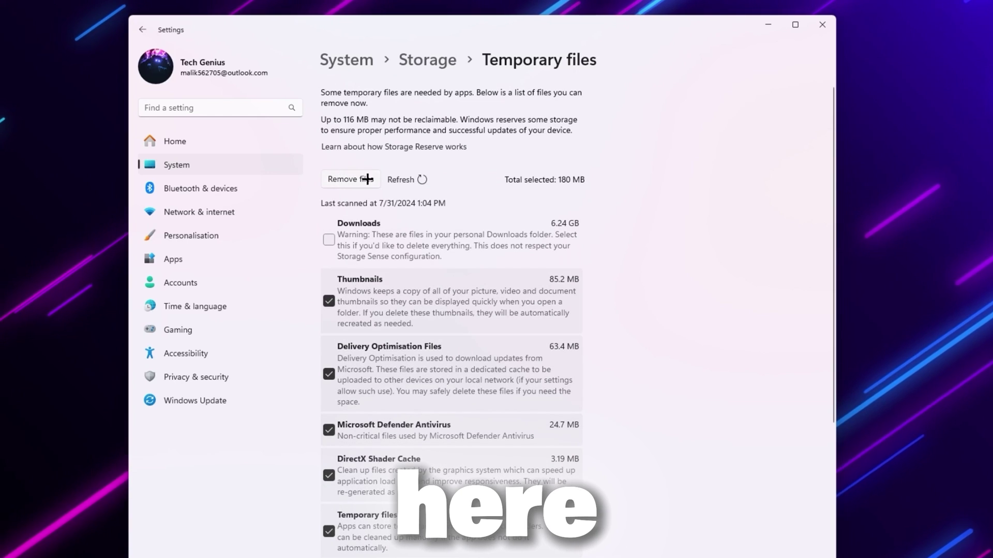
pyautogui.click(340, 177)
pyautogui.click(425, 451)
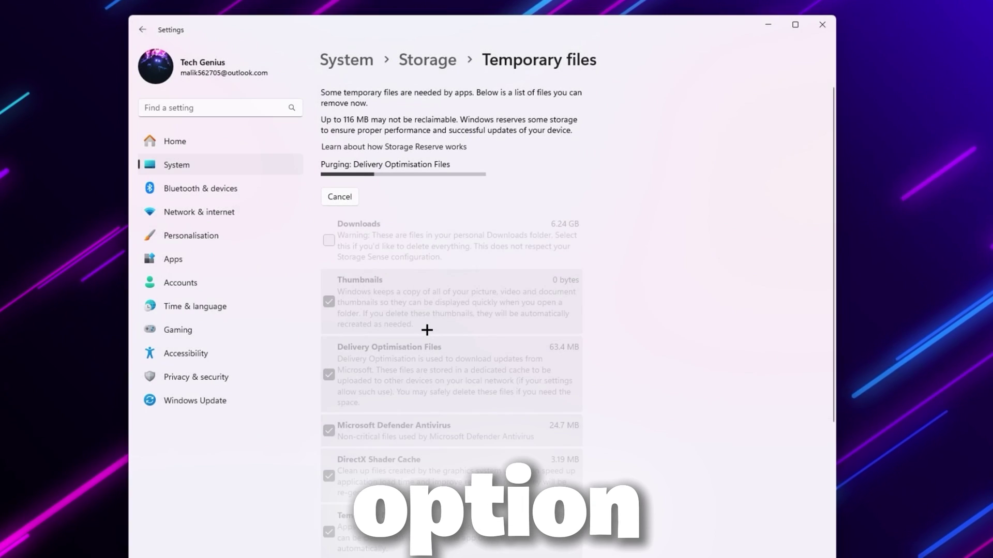